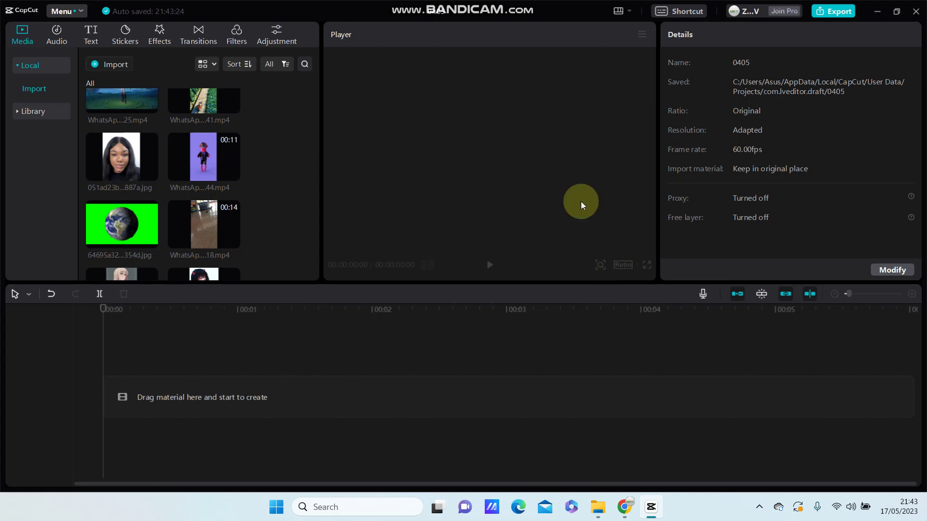
In Settings' Edit page, replace the 2.0 default image duration with 1 second
{"action": "left_click", "coordinate": [71, 13]}
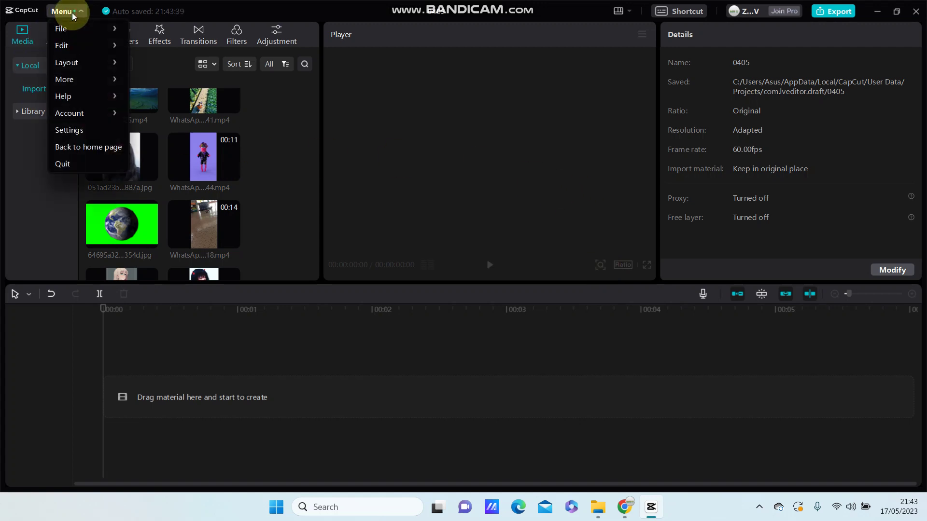
{"action": "left_click", "coordinate": [71, 130]}
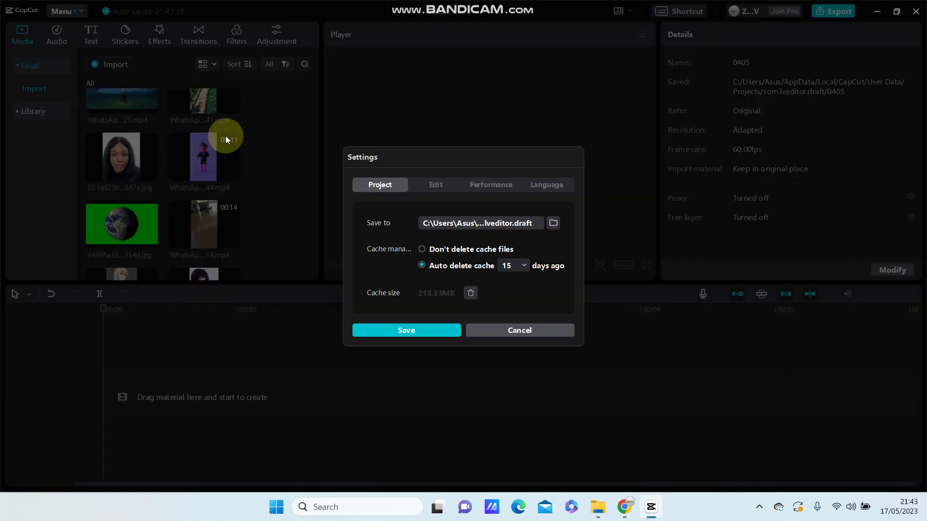
{"action": "left_click", "coordinate": [427, 184]}
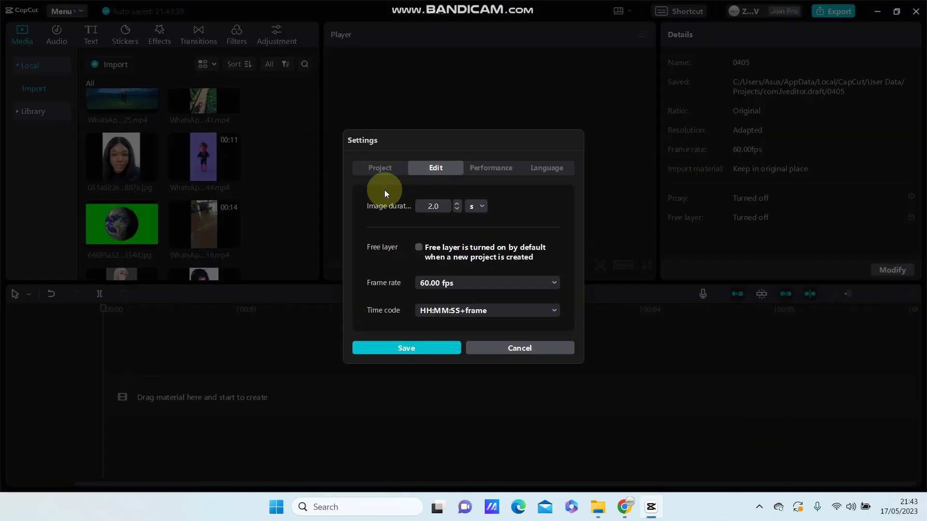
{"action": "double_click", "coordinate": [427, 206]}
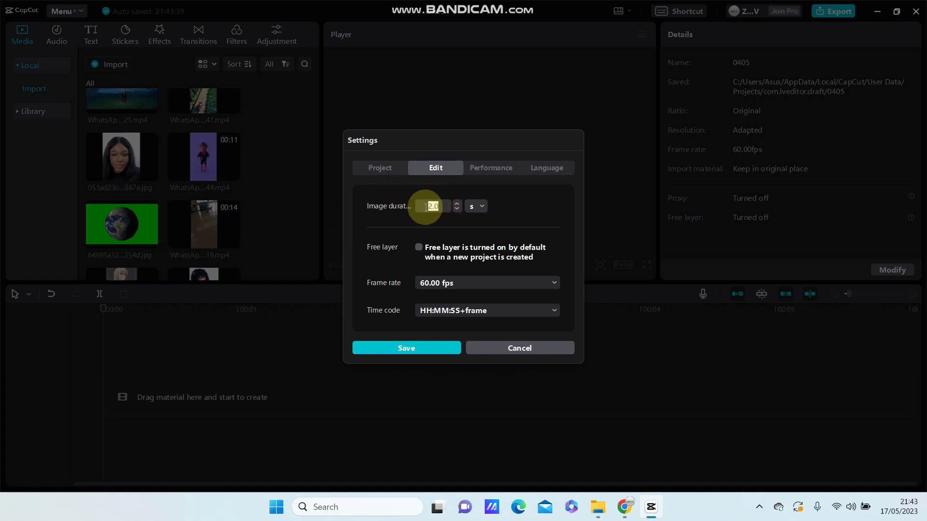
{"action": "key", "text": "BackSpace"}
{"action": "type", "text": "1"}
Save the 1-second image duration and drag po.jpg and pk.jpg onto the timeline
{"action": "left_click", "coordinate": [427, 347]}
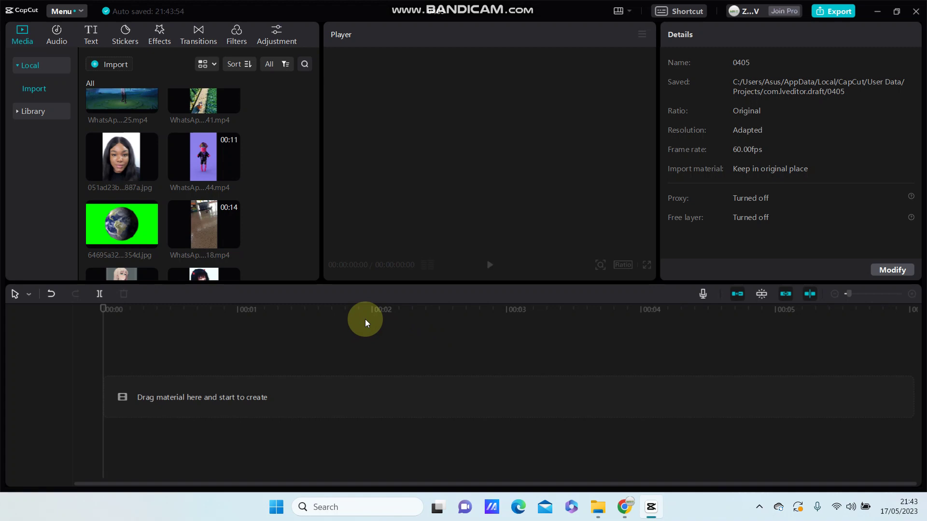
{"action": "scroll", "coordinate": [267, 217], "scroll_direction": "up", "scroll_amount": 3}
{"action": "scroll", "coordinate": [267, 218], "scroll_direction": "up", "scroll_amount": 3}
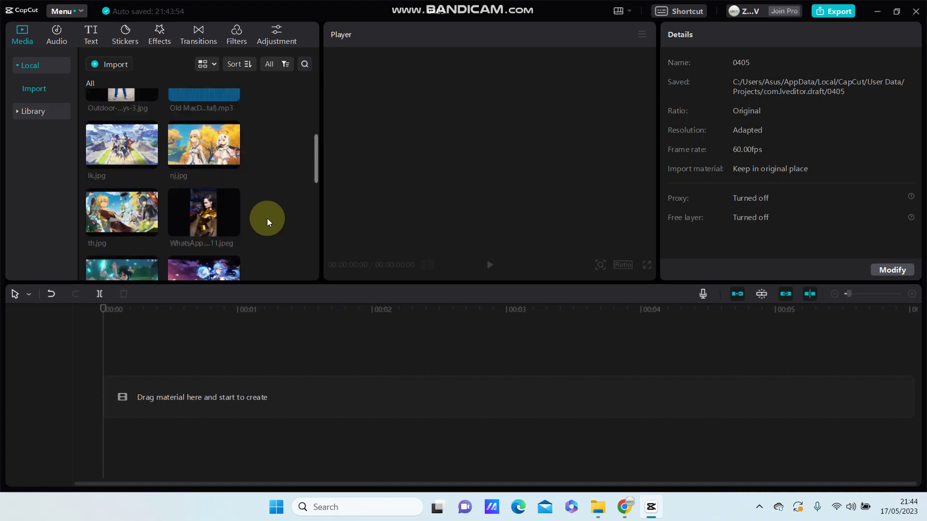
{"action": "scroll", "coordinate": [268, 218], "scroll_direction": "down", "scroll_amount": 2}
{"action": "left_click_drag", "start_coordinate": [288, 176], "coordinate": [134, 172]}
{"action": "left_click_drag", "start_coordinate": [133, 171], "coordinate": [100, 383]}
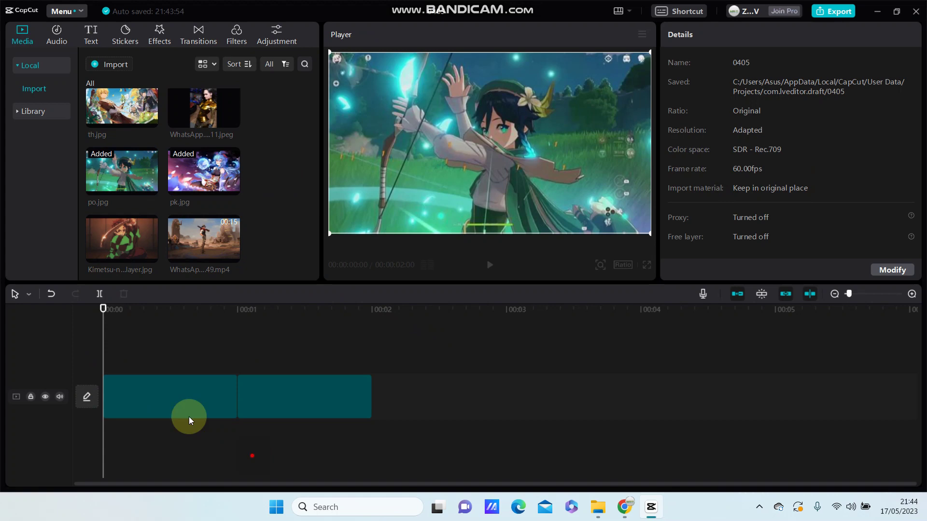
Select the po.jpg clip and scrub the playhead through both one-second clips
{"action": "left_click", "coordinate": [254, 319]}
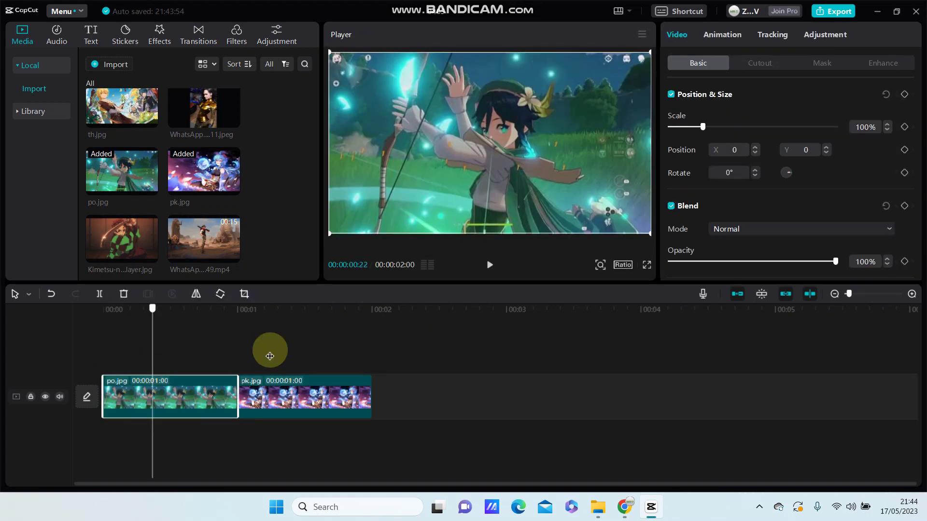
{"action": "left_click", "coordinate": [165, 389]}
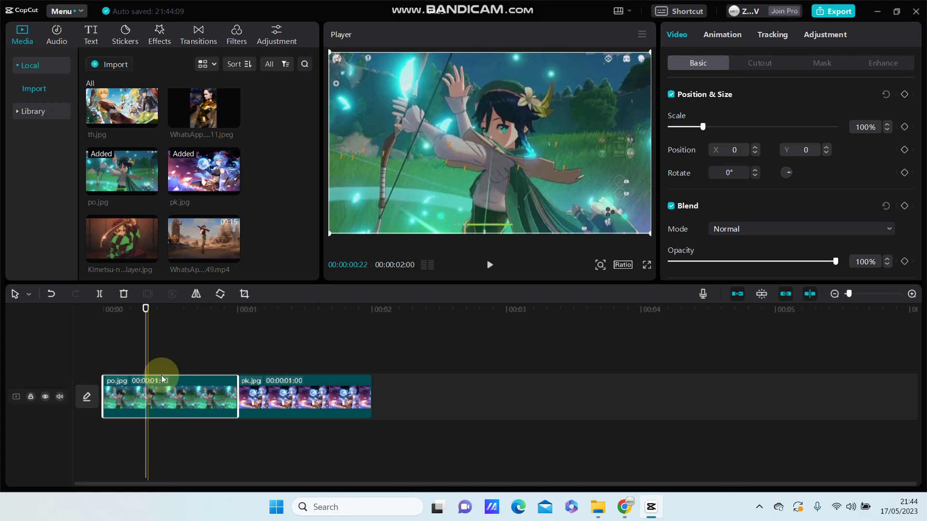
{"action": "left_click_drag", "start_coordinate": [145, 310], "coordinate": [304, 341]}
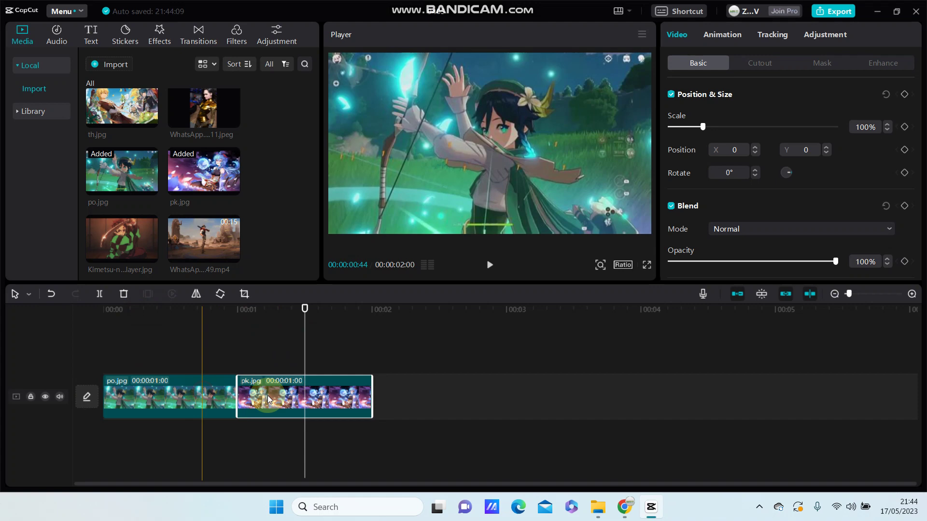
{"action": "left_click_drag", "start_coordinate": [304, 311], "coordinate": [264, 321]}
{"action": "left_click", "coordinate": [171, 327]}
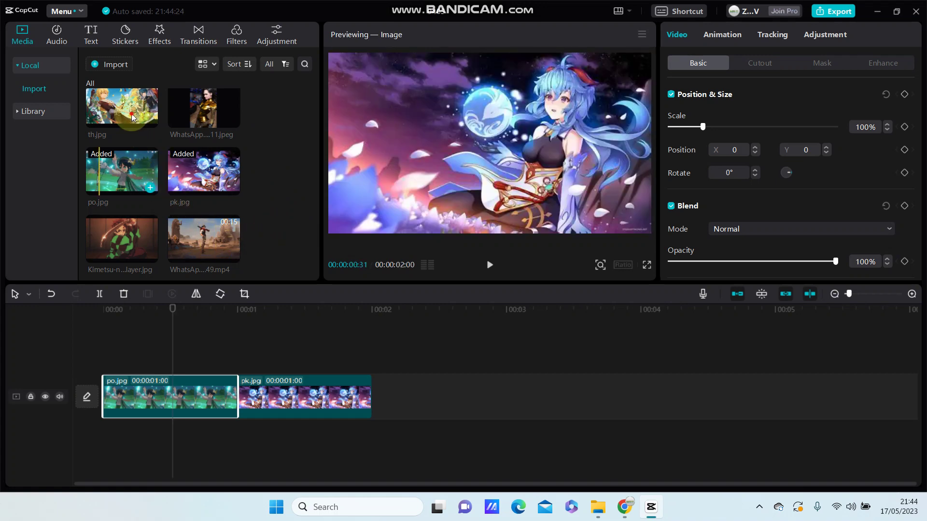
Place th.jpg on the main track right after pk.jpg and scrub to preview it
{"action": "left_click_drag", "start_coordinate": [131, 114], "coordinate": [398, 411]}
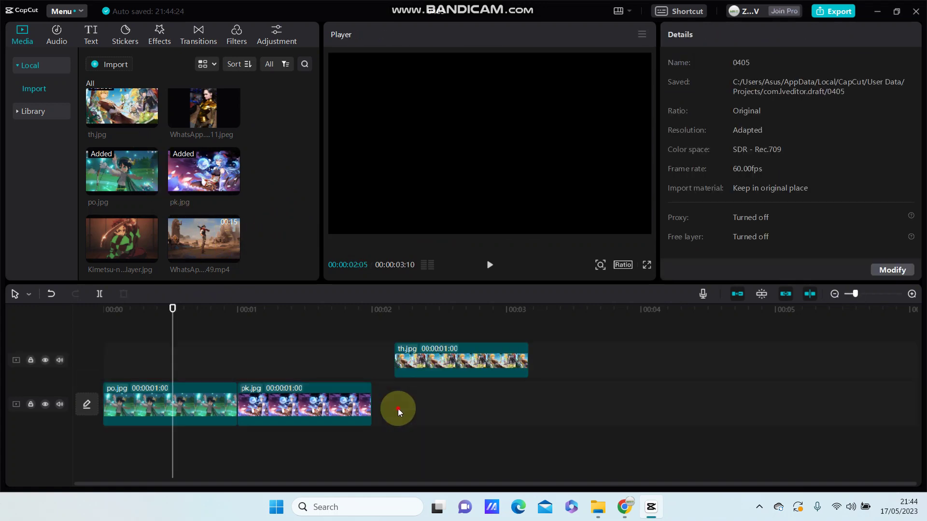
{"action": "left_click", "coordinate": [173, 312]}
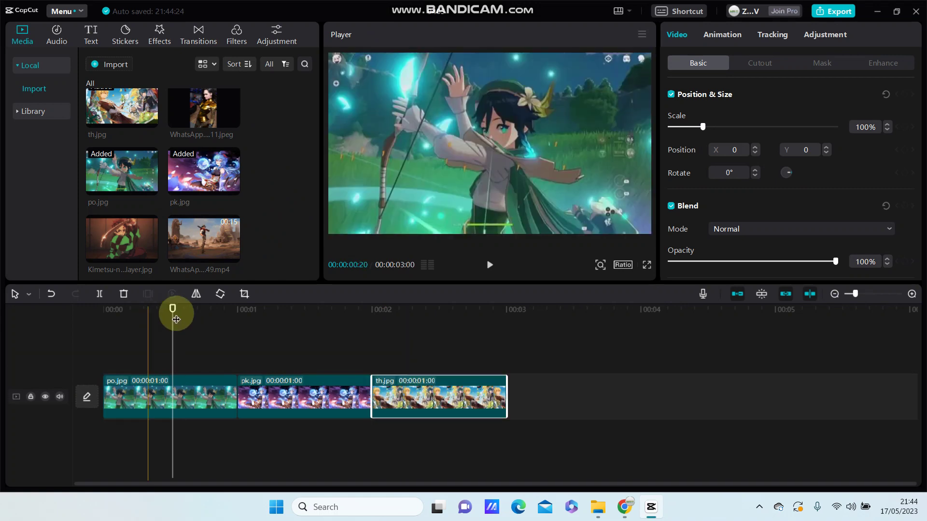
{"action": "left_click_drag", "start_coordinate": [172, 313], "coordinate": [434, 354]}
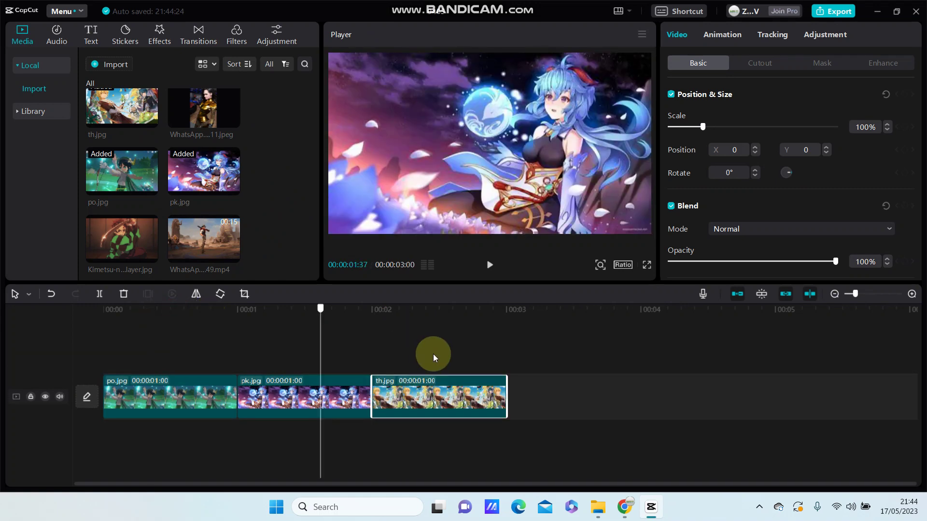